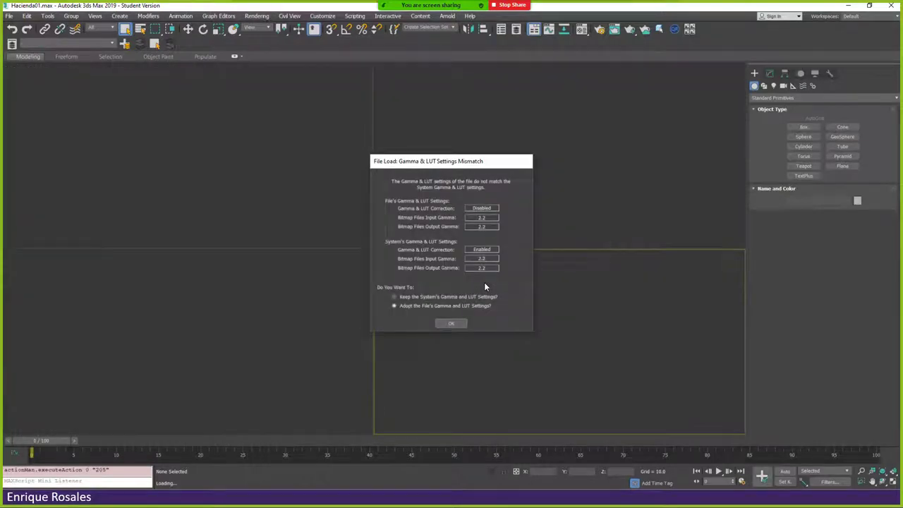
- Load Hacienda01.max with the file's own gamma and LUT settings and select the dining-room floor
{"action": "left_click", "coordinate": [451, 323]}
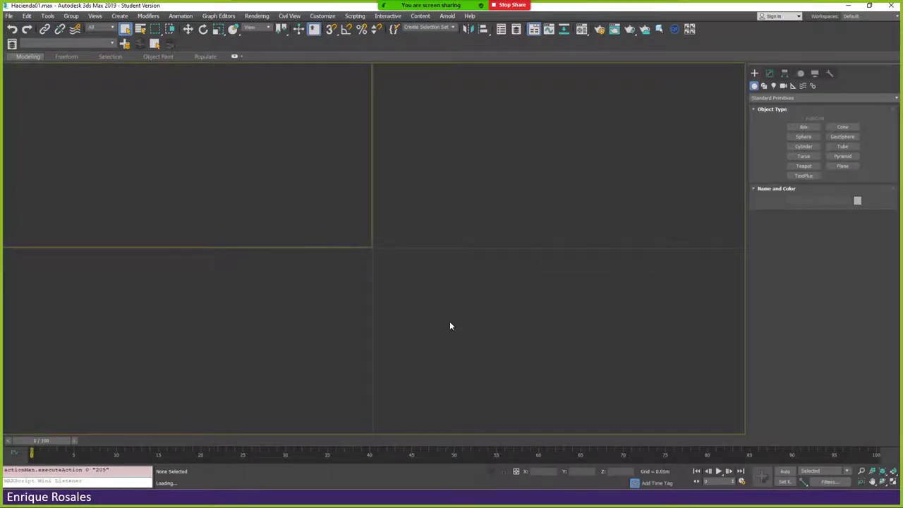
{"action": "left_click", "coordinate": [571, 331]}
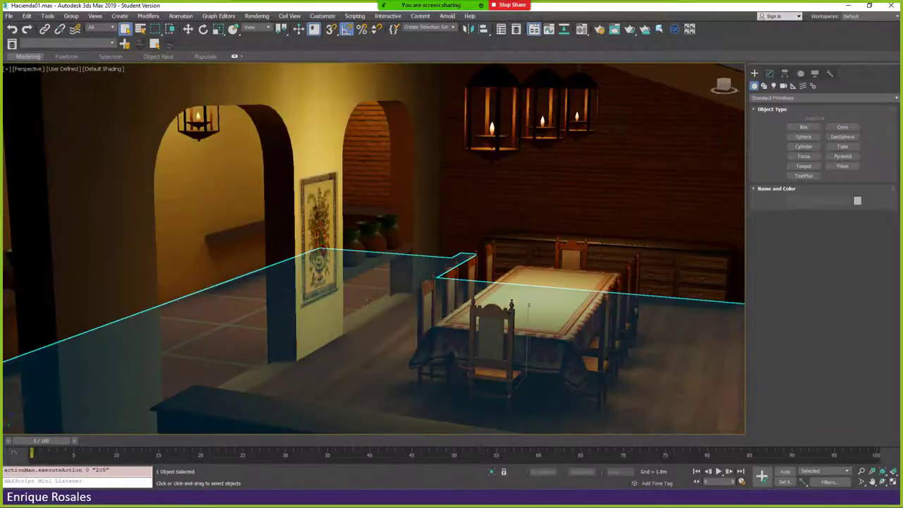
- Select the candle flame in the lantern behind the archway and examine the hacienda from outside and into the dining room
{"action": "left_click", "coordinate": [201, 115]}
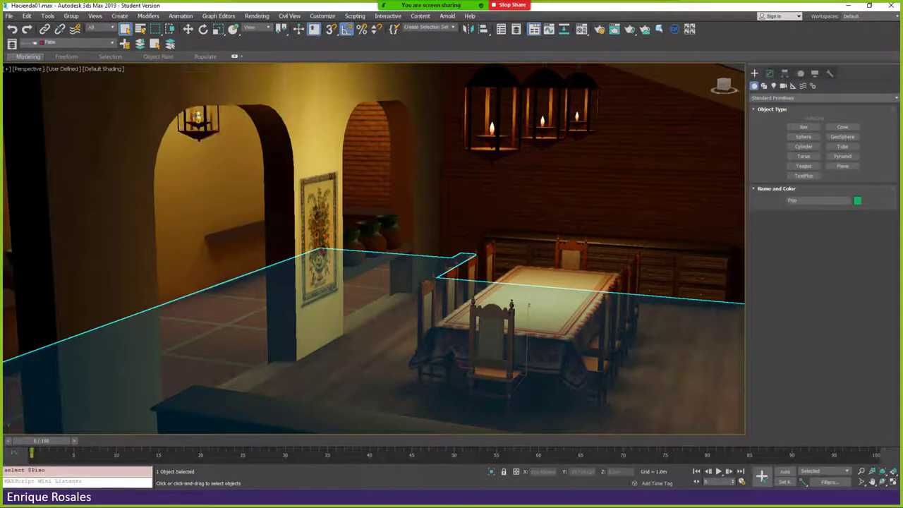
{"action": "scroll", "coordinate": [565, 301], "scroll_direction": "down", "scroll_amount": 10}
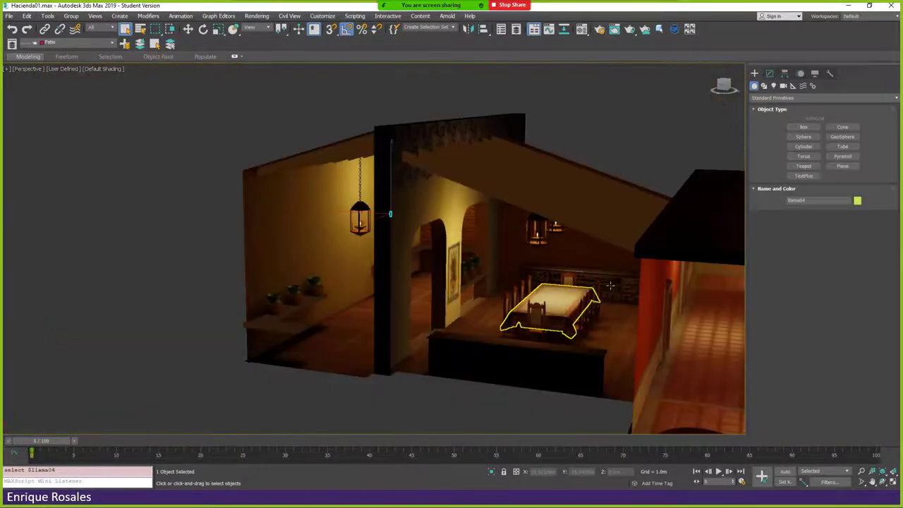
{"action": "middle_click_drag", "start_coordinate": [565, 301], "coordinate": [479, 310], "text": "alt"}
{"action": "middle_click_drag", "start_coordinate": [356, 280], "coordinate": [451, 296]}
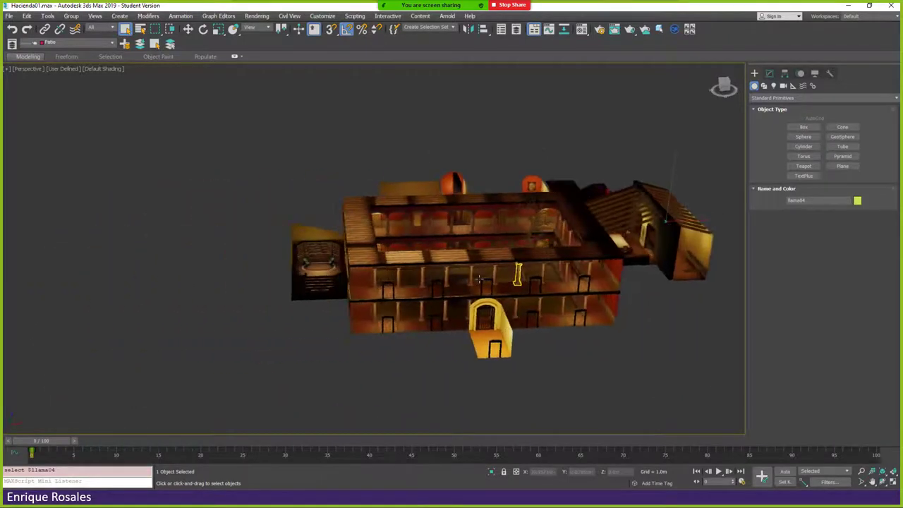
{"action": "scroll", "coordinate": [452, 297], "scroll_direction": "up", "scroll_amount": 6}
{"action": "scroll", "coordinate": [507, 309], "scroll_direction": "up", "scroll_amount": 4}
{"action": "middle_click_drag", "start_coordinate": [508, 309], "coordinate": [440, 275], "text": "alt"}
{"action": "scroll", "coordinate": [508, 268], "scroll_direction": "down", "scroll_amount": 6}
{"action": "scroll", "coordinate": [520, 273], "scroll_direction": "up", "scroll_amount": 6}
{"action": "scroll", "coordinate": [438, 280], "scroll_direction": "up", "scroll_amount": 5}
{"action": "scroll", "coordinate": [438, 281], "scroll_direction": "up", "scroll_amount": 2}
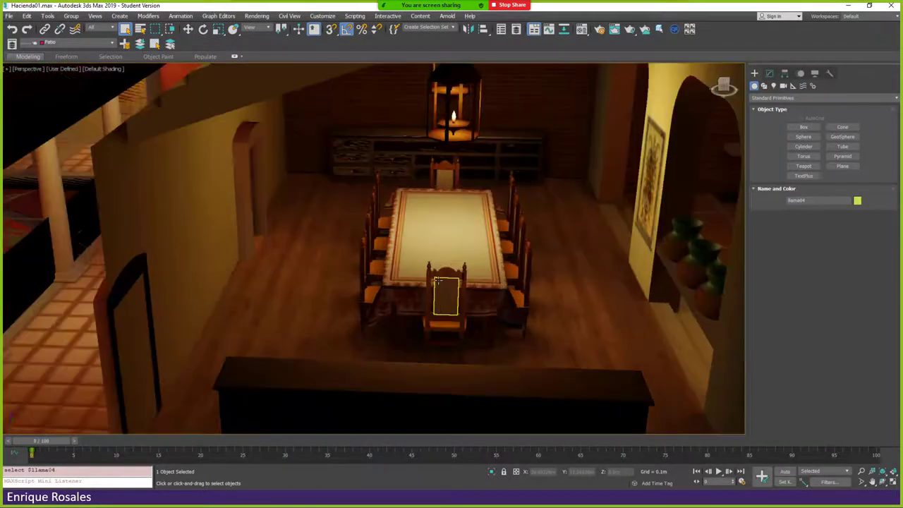
- Select the tablecloth on the dining table and inspect it together with the surrounding chairs from several angles
{"action": "left_click", "coordinate": [453, 238]}
{"action": "middle_click_drag", "start_coordinate": [574, 292], "coordinate": [610, 289], "text": "alt"}
{"action": "middle_click_drag", "start_coordinate": [546, 289], "coordinate": [514, 342], "text": "alt"}
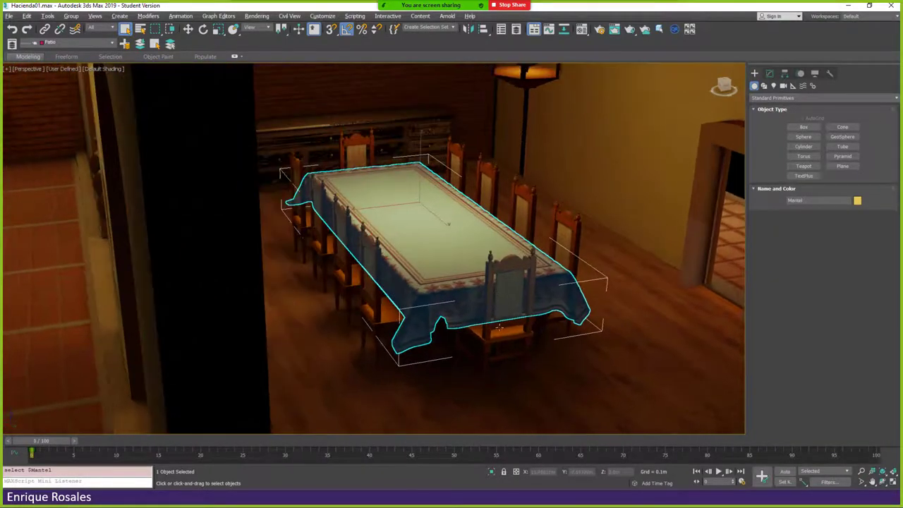
{"action": "scroll", "coordinate": [515, 342], "scroll_direction": "up", "scroll_amount": 2}
{"action": "scroll", "coordinate": [514, 342], "scroll_direction": "down", "scroll_amount": 2}
- Inspect the lighting and shadows on the dining-room floor, the sideboard and the front chair's backrest, selecting each in turn
{"action": "left_click", "coordinate": [43, 294]}
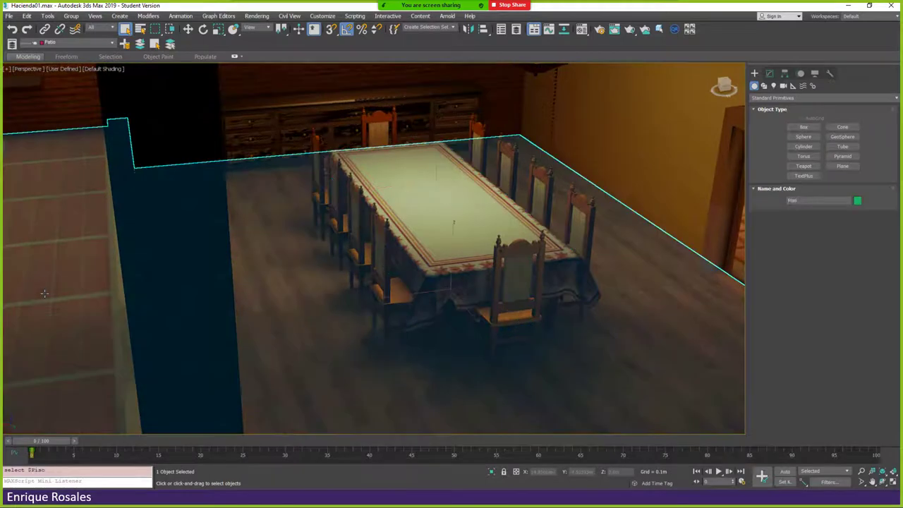
{"action": "left_click", "coordinate": [275, 132]}
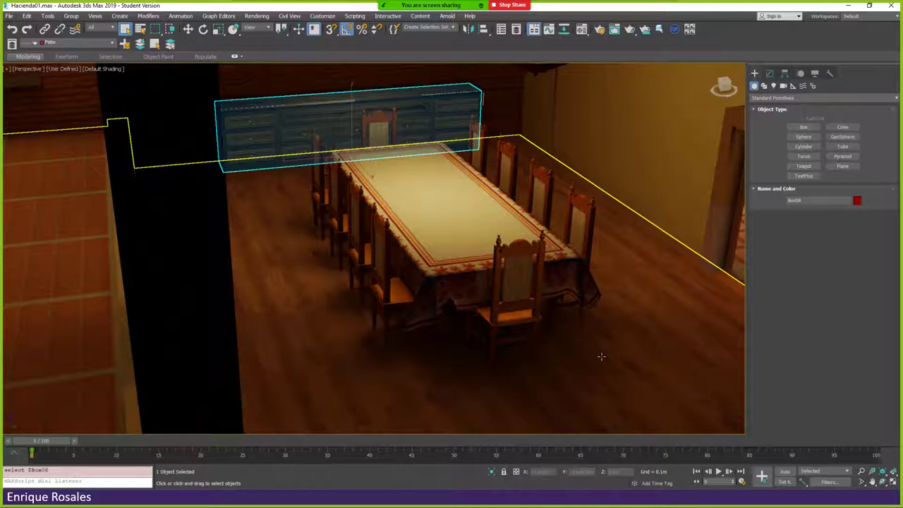
{"action": "left_click", "coordinate": [502, 242]}
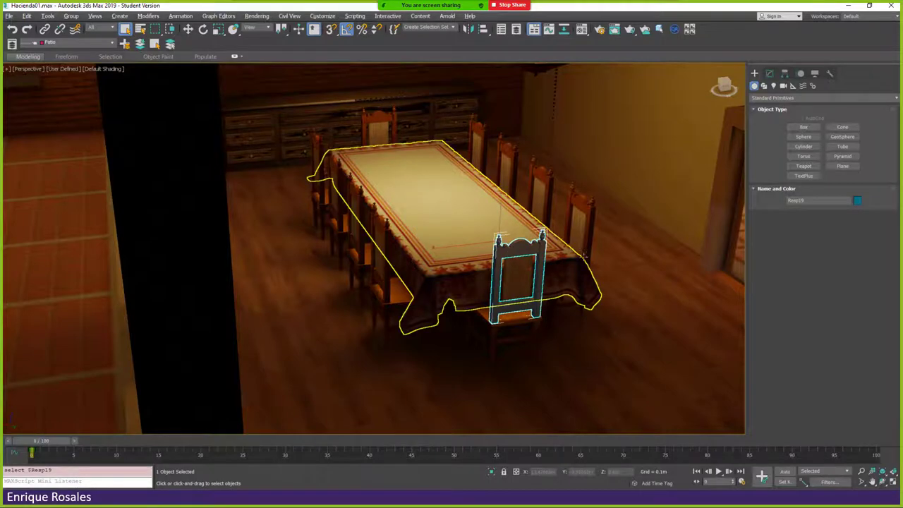
{"action": "middle_click_drag", "start_coordinate": [509, 250], "coordinate": [433, 193], "text": "alt"}
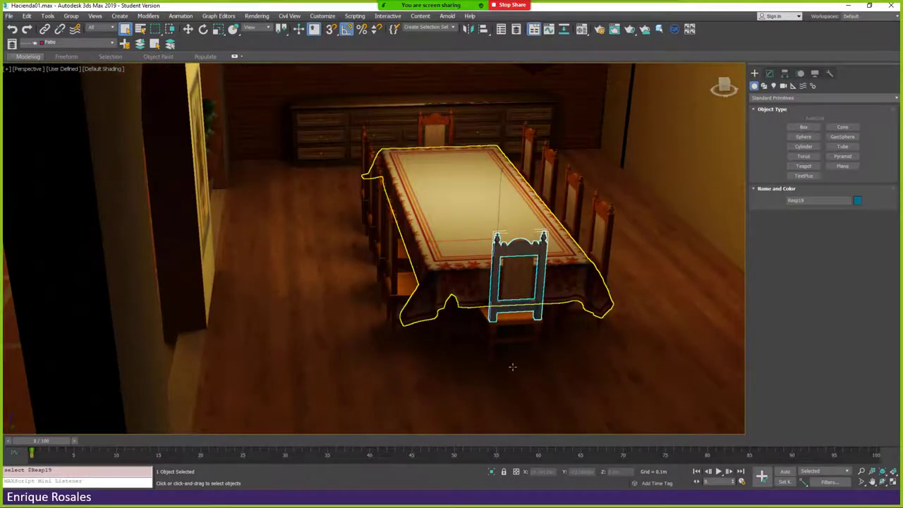
{"action": "left_click", "coordinate": [359, 364]}
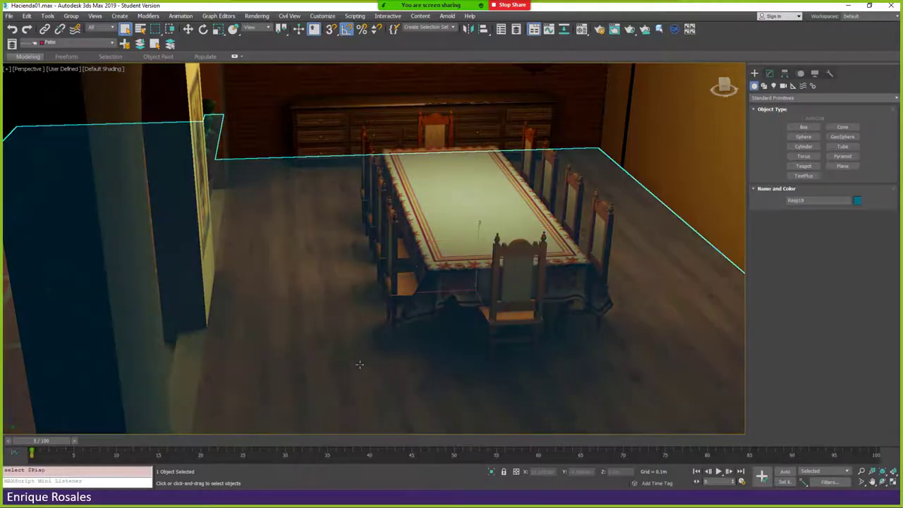
{"action": "left_click", "coordinate": [555, 105]}
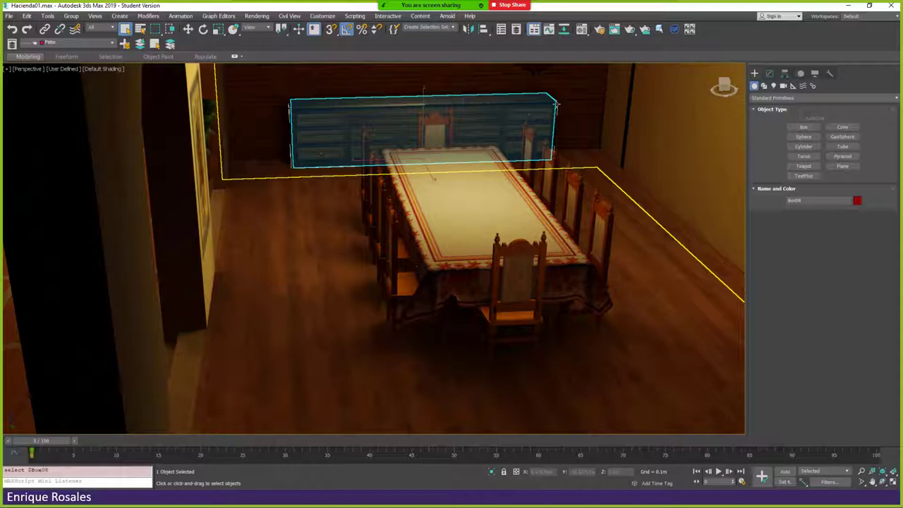
{"action": "left_click", "coordinate": [484, 204]}
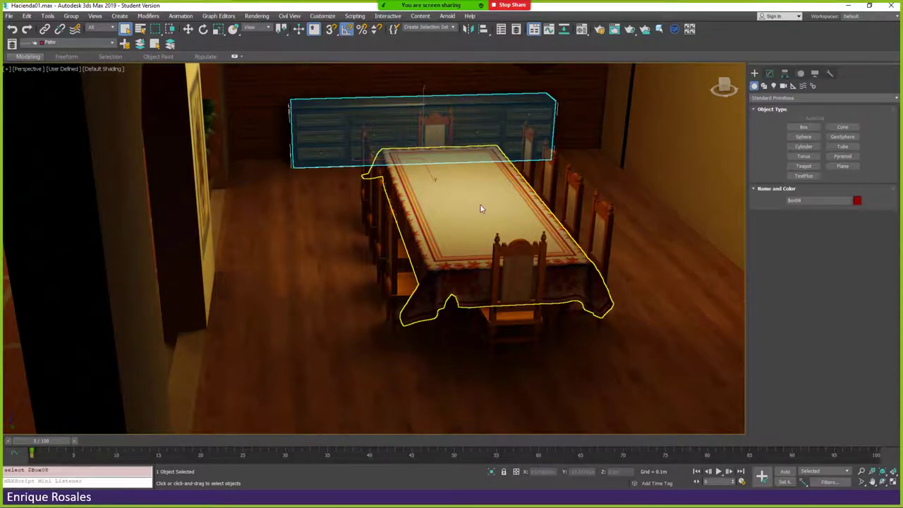
- Examine the hacienda's courtyard galleries, stairwell and the dining-room wall with the two arches from outside
{"action": "scroll", "coordinate": [587, 288], "scroll_direction": "down", "scroll_amount": 5}
{"action": "scroll", "coordinate": [586, 287], "scroll_direction": "up", "scroll_amount": 10}
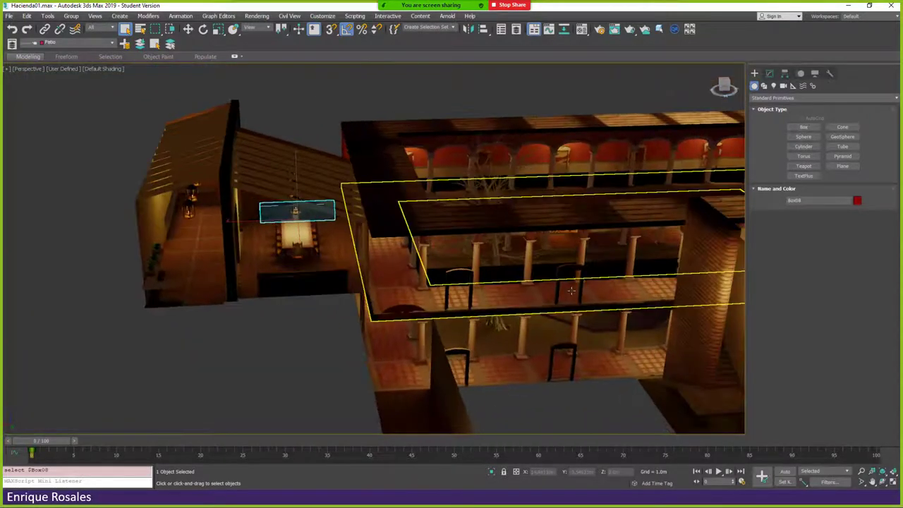
{"action": "scroll", "coordinate": [675, 268], "scroll_direction": "down", "scroll_amount": 8}
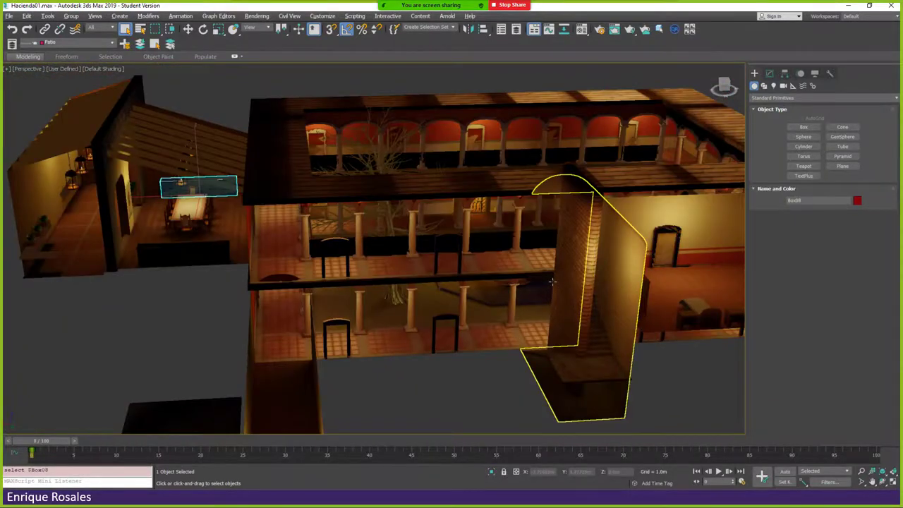
{"action": "middle_click_drag", "start_coordinate": [675, 268], "coordinate": [578, 170], "text": "alt"}
{"action": "scroll", "coordinate": [529, 310], "scroll_direction": "up", "scroll_amount": 10}
{"action": "scroll", "coordinate": [527, 306], "scroll_direction": "down", "scroll_amount": 5}
{"action": "middle_click_drag", "start_coordinate": [566, 311], "coordinate": [478, 288], "text": "alt"}
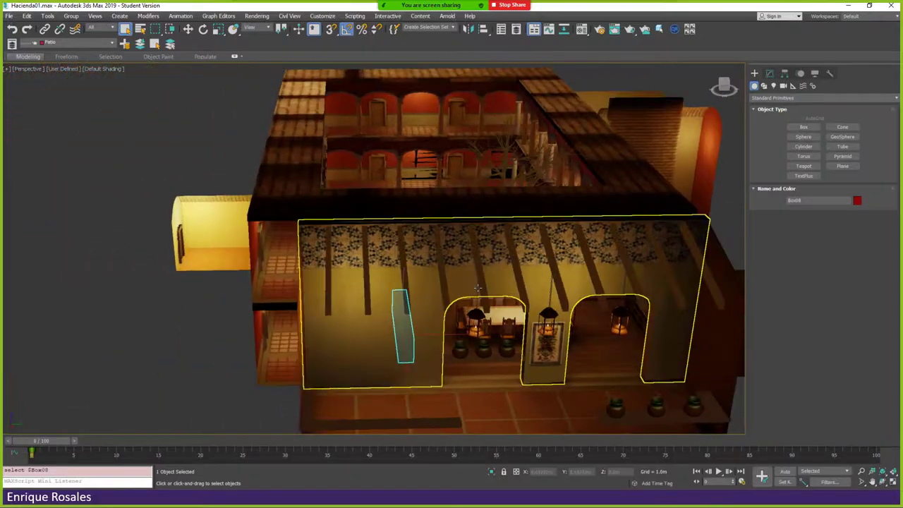
{"action": "middle_click_drag", "start_coordinate": [416, 337], "coordinate": [429, 275], "text": "alt"}
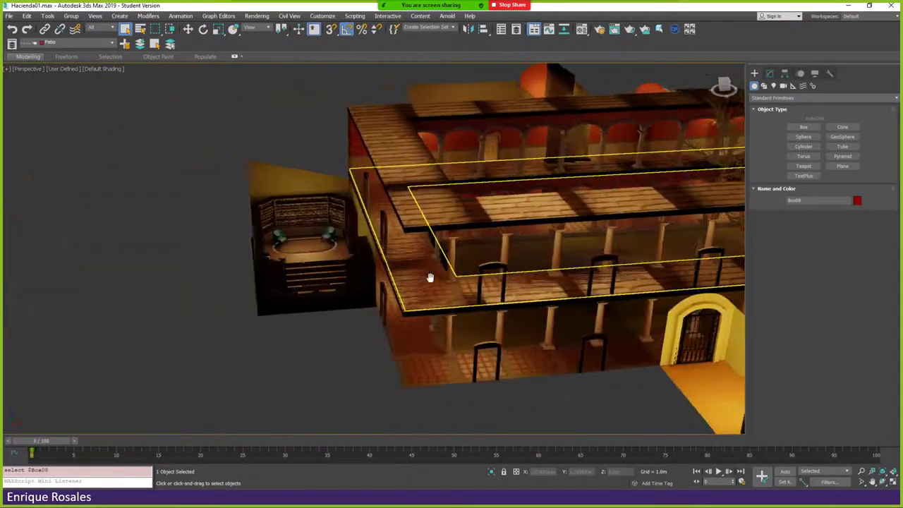
- Examine the library's bookshelves, oval rug and armchairs up close, selecting the armchair on the rug's right side
{"action": "scroll", "coordinate": [308, 240], "scroll_direction": "up", "scroll_amount": 3}
{"action": "scroll", "coordinate": [308, 240], "scroll_direction": "up", "scroll_amount": 5}
{"action": "scroll", "coordinate": [518, 296], "scroll_direction": "down", "scroll_amount": 6}
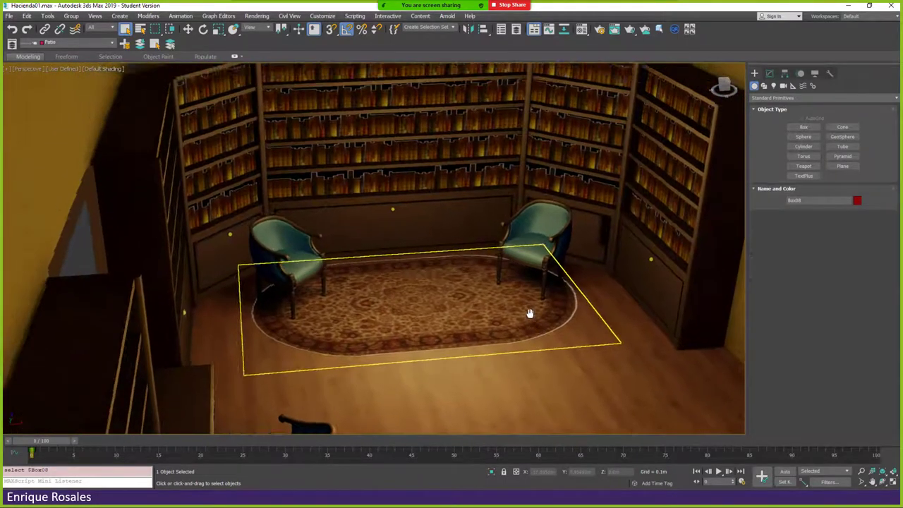
{"action": "scroll", "coordinate": [525, 282], "scroll_direction": "up", "scroll_amount": 4}
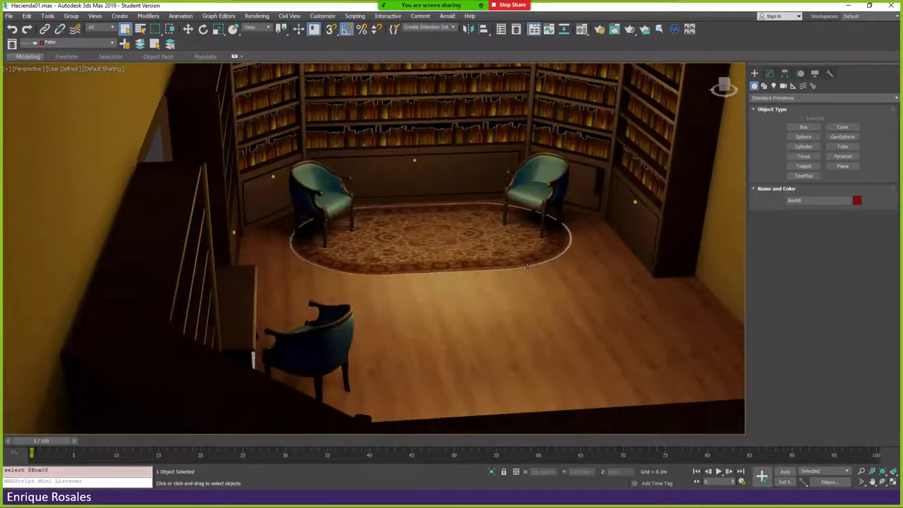
{"action": "left_click", "coordinate": [529, 209]}
{"action": "middle_click_drag", "start_coordinate": [554, 261], "coordinate": [542, 296], "text": "alt"}
{"action": "scroll", "coordinate": [579, 358], "scroll_direction": "up", "scroll_amount": 4}
{"action": "scroll", "coordinate": [576, 356], "scroll_direction": "down", "scroll_amount": 3}
{"action": "scroll", "coordinate": [543, 295], "scroll_direction": "up", "scroll_amount": 2}
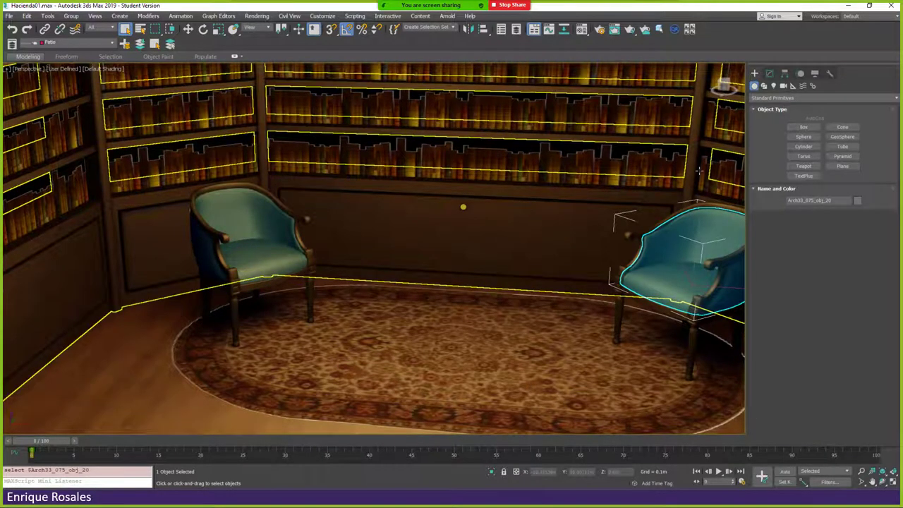
- Finish viewing the library and switch to the presentation's Light Baking slide
{"action": "left_click", "coordinate": [809, 124]}
{"action": "scroll", "coordinate": [283, 239], "scroll_direction": "down", "scroll_amount": 10}
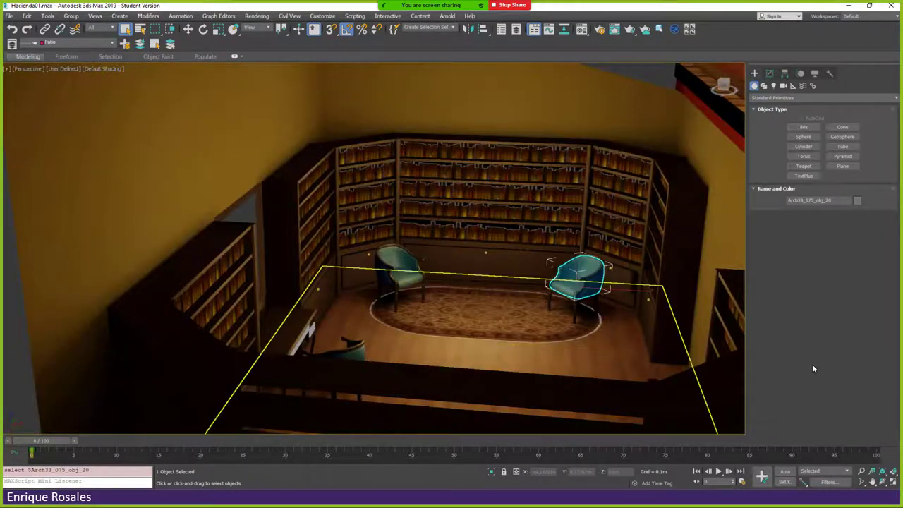
{"action": "scroll", "coordinate": [700, 384], "scroll_direction": "down", "scroll_amount": 15}
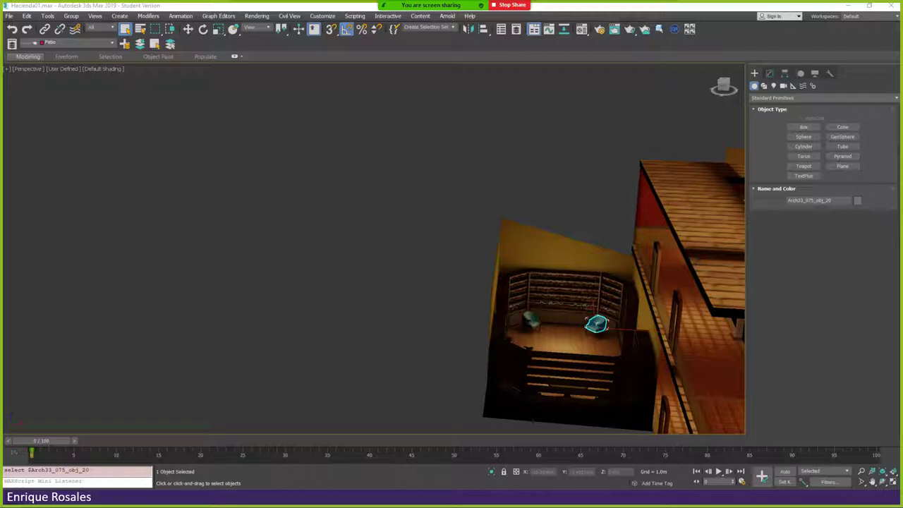
{"action": "key", "text": "alt+Tab"}
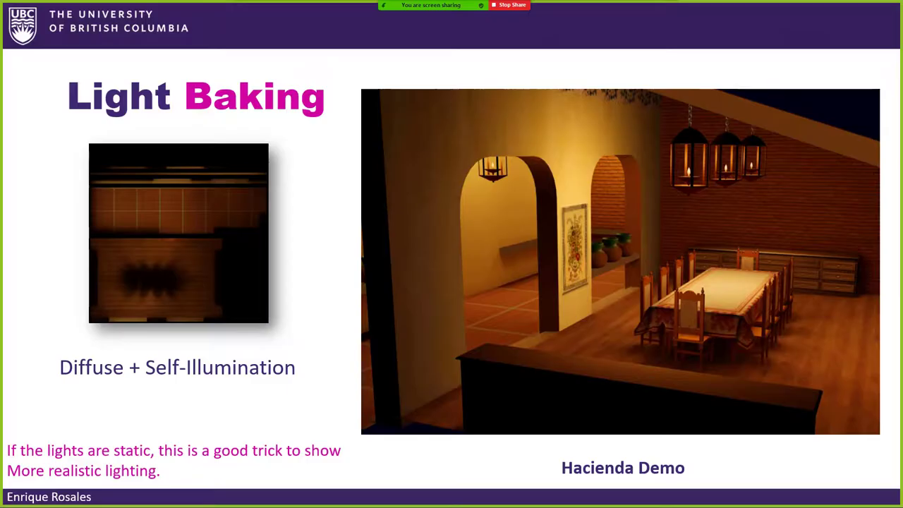